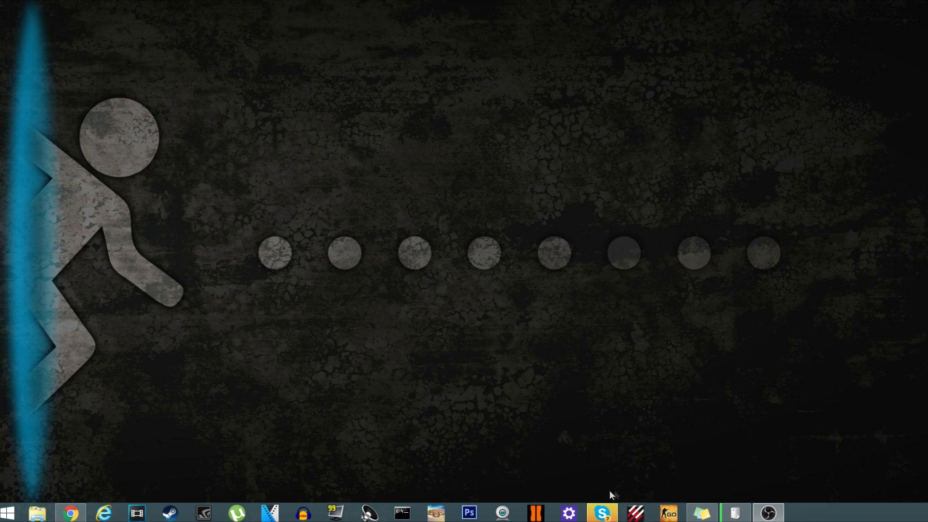
Restore the Chrome window showing the ds4windows.com home page and its download offer
click(70, 513)
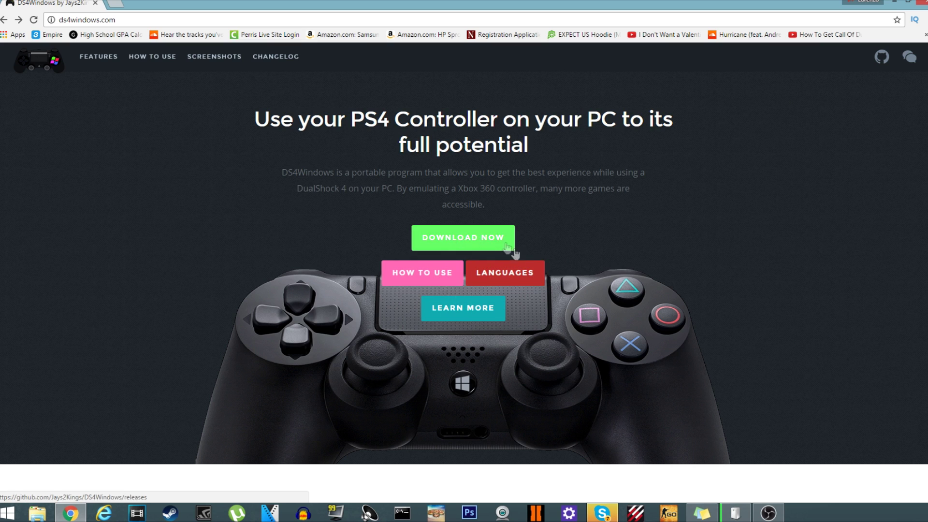
Download DS4Windows.zip from the Version 1.4.52 release on the GitHub releases page
click(442, 238)
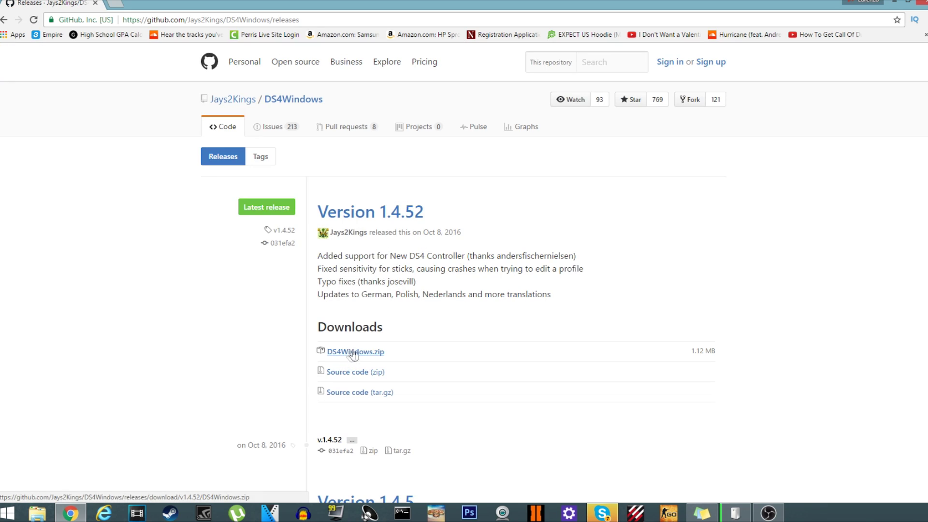
scroll(358, 355, down, 1)
scroll(316, 428, down, 5)
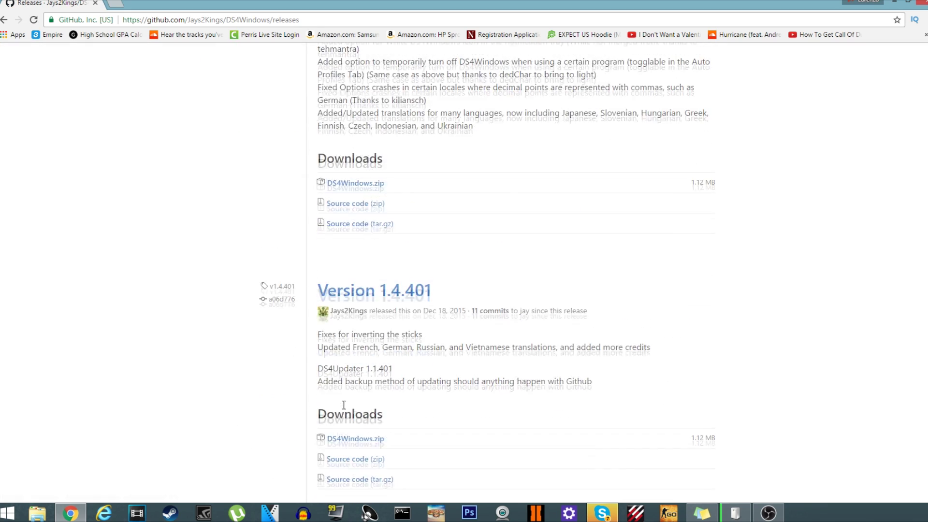
scroll(348, 387, up, 7)
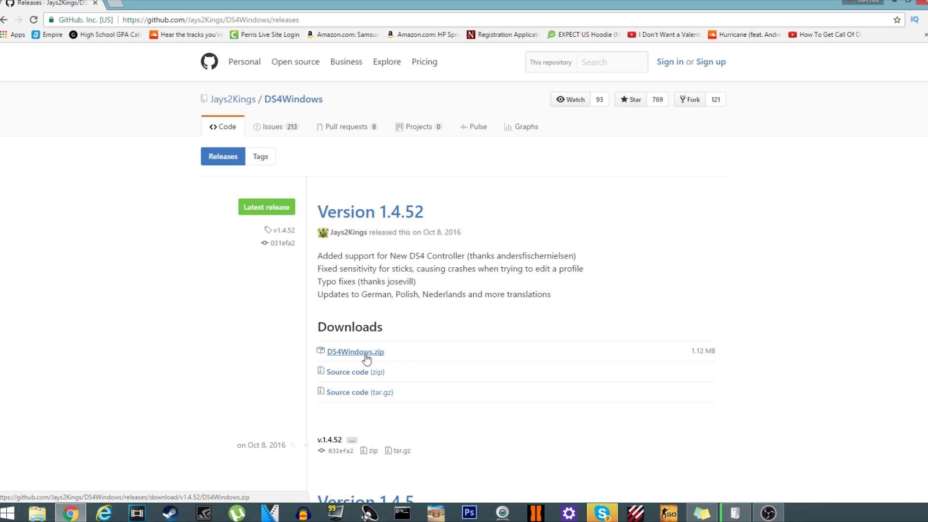
click(373, 358)
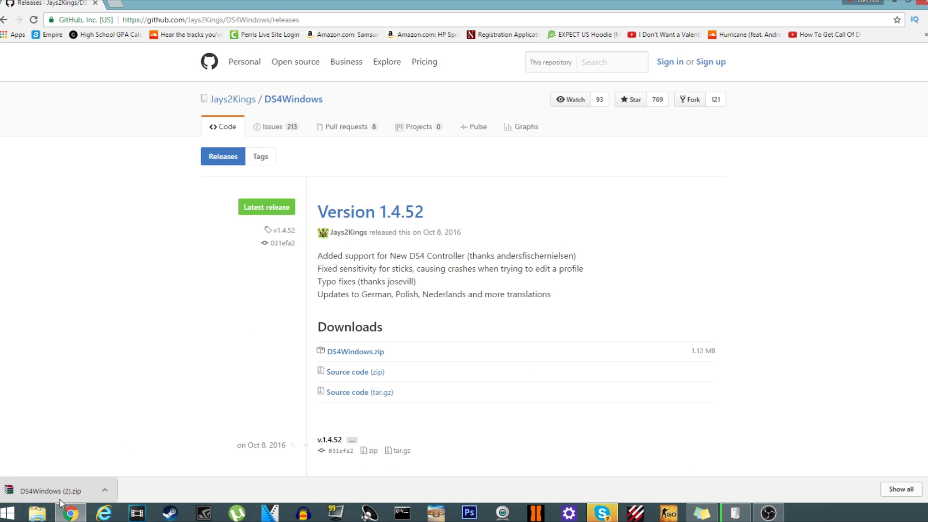
click(43, 489)
Copy DS4Windows (2).zip from Chrome's download bar onto the desktop and minimise Chrome
key(super+Right)
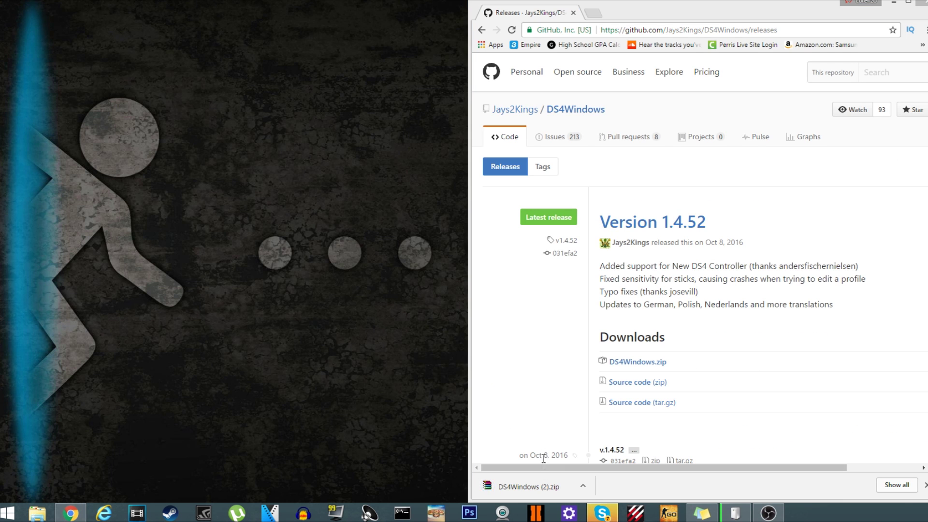
drag(527, 486, 348, 170)
key(super+d)
drag(396, 178, 398, 180)
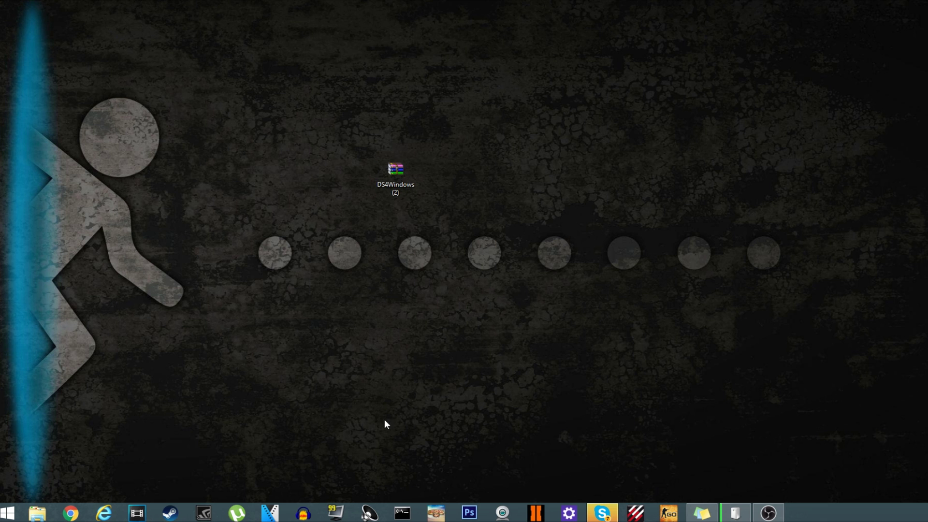
right_click(399, 172)
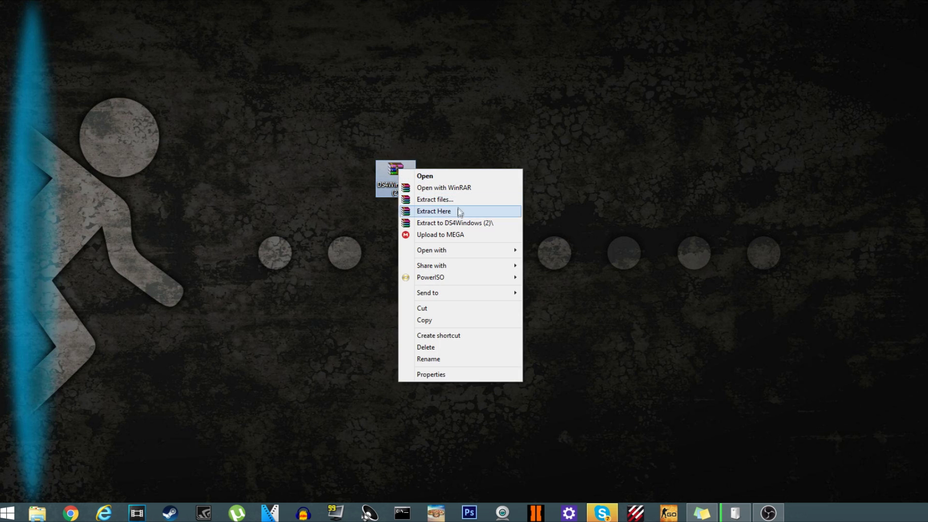
Extract the zip to a DS4Windows (2) folder and arrange the folder and archive icons
click(480, 226)
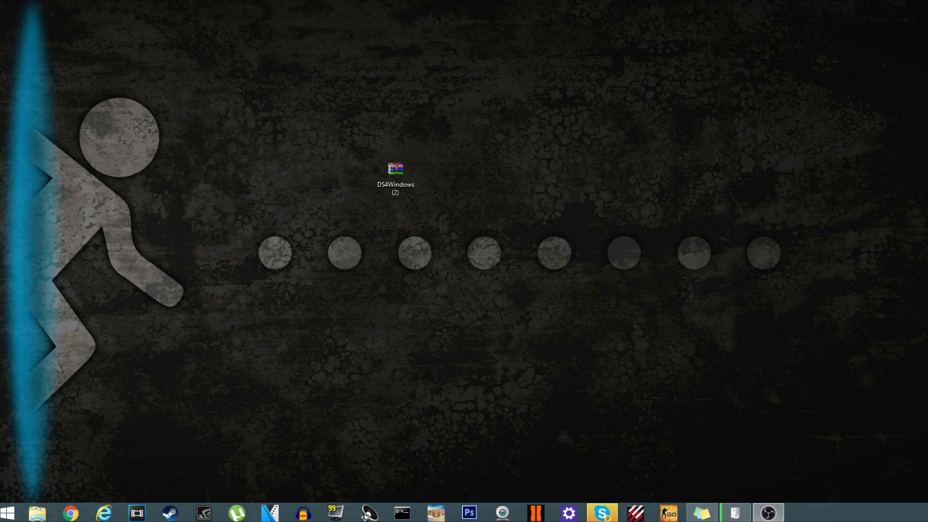
drag(136, 344, 486, 167)
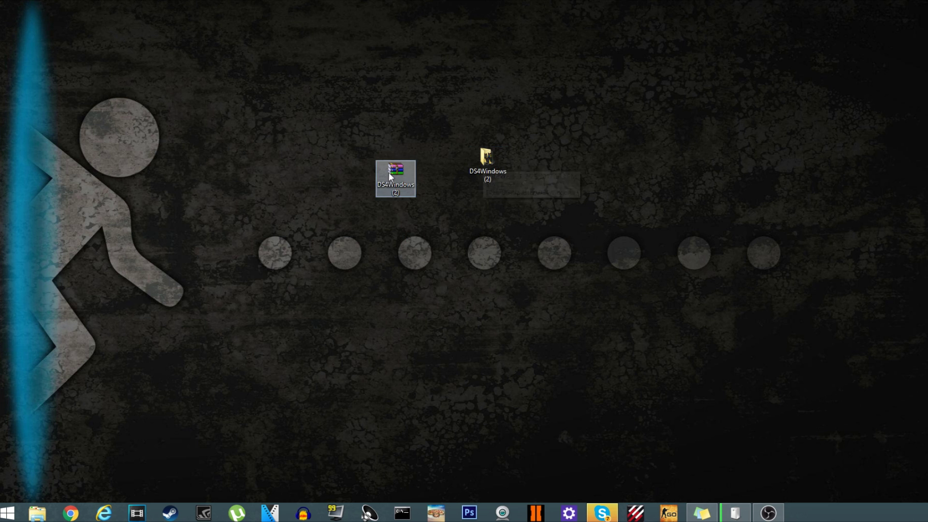
drag(389, 172, 792, 125)
drag(486, 161, 377, 241)
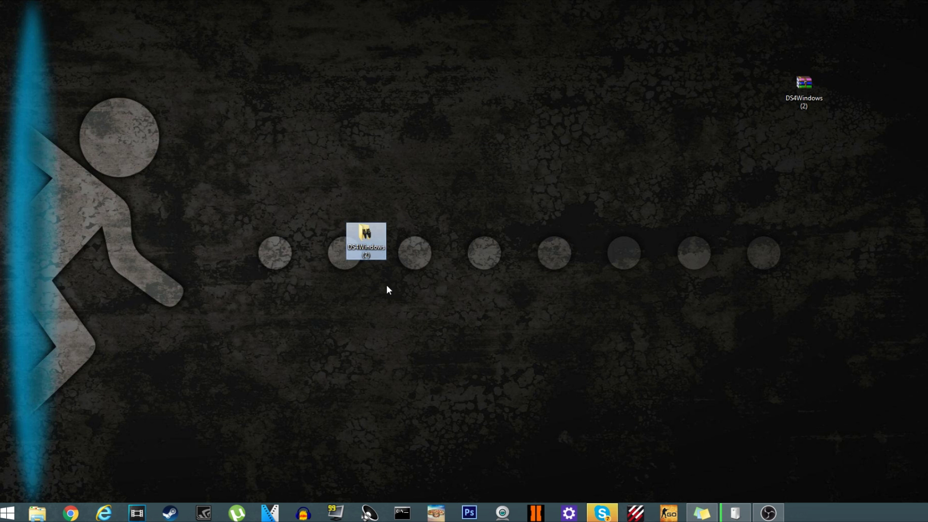
double_click(370, 234)
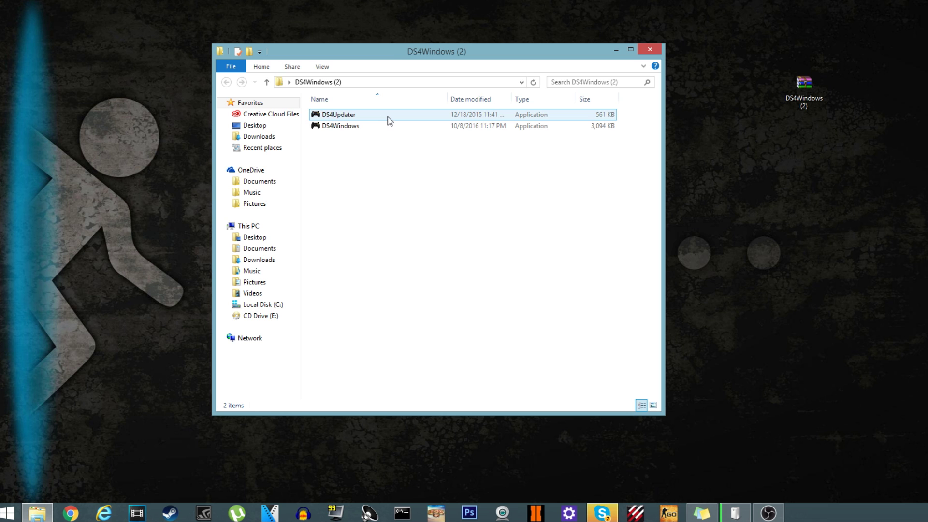
Run DS4Updater from the extracted folder, then launch DS4Windows with Open DS4W
double_click(388, 116)
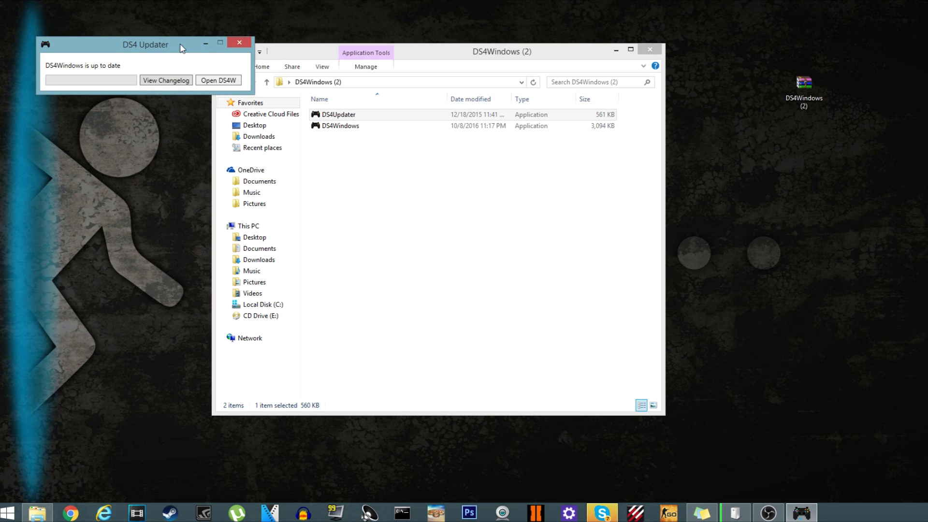
drag(181, 48, 430, 159)
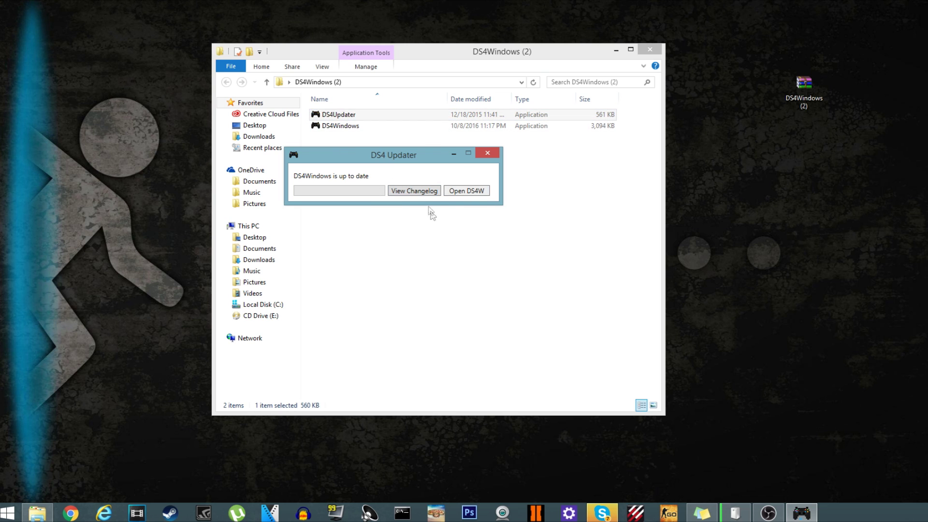
click(466, 193)
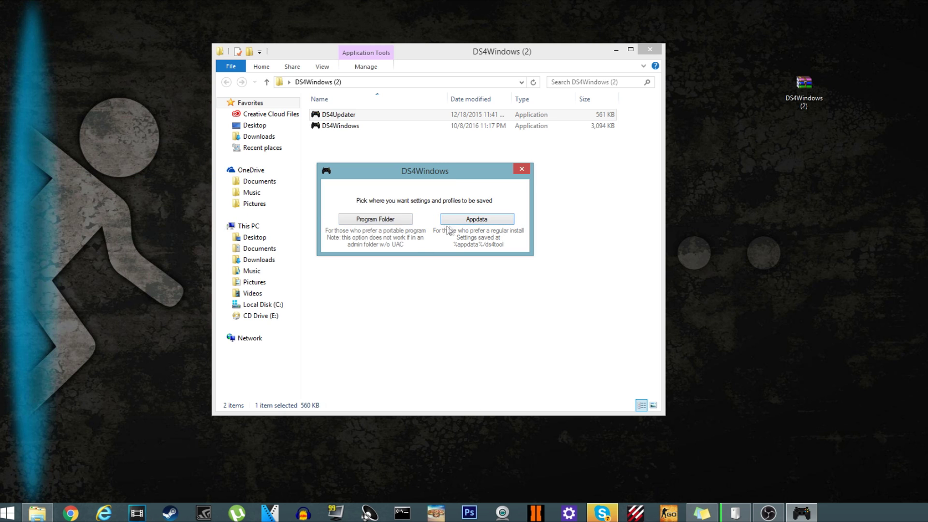
Choose Program Folder as the location for DS4Windows settings and profiles
click(391, 220)
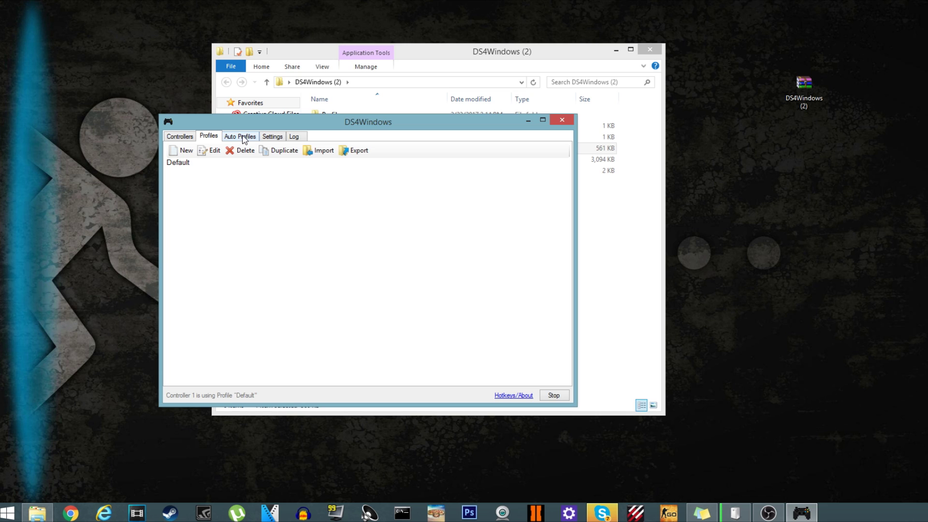
Browse the Auto Profiles, Settings and Log tabs, then show the USB controller's Default profile status
click(251, 138)
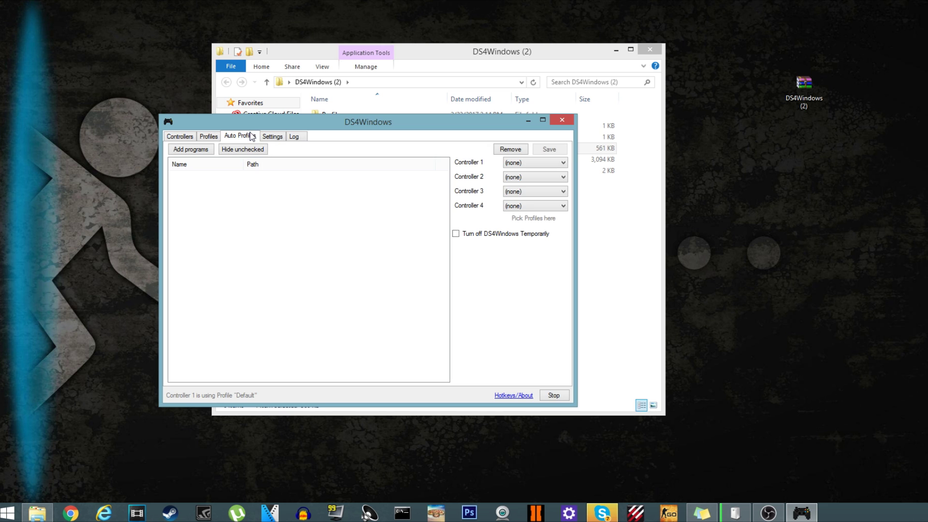
click(271, 138)
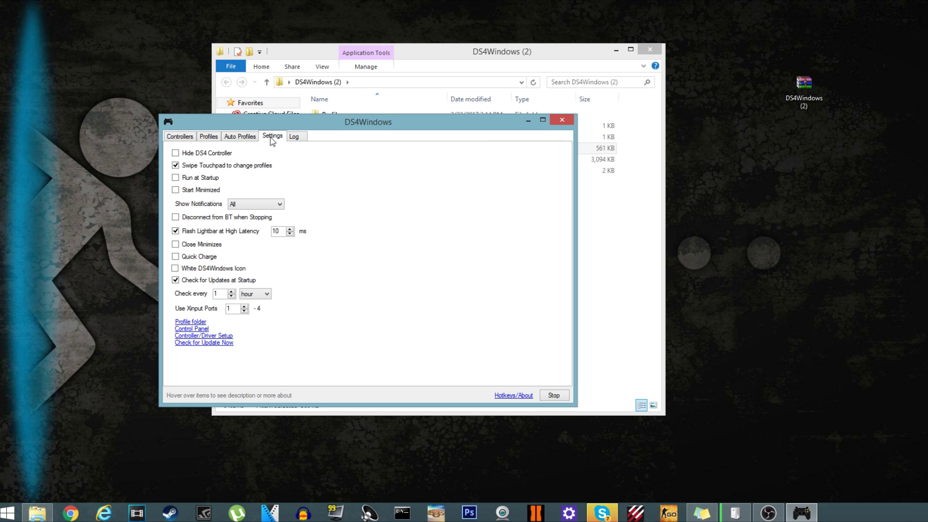
click(293, 137)
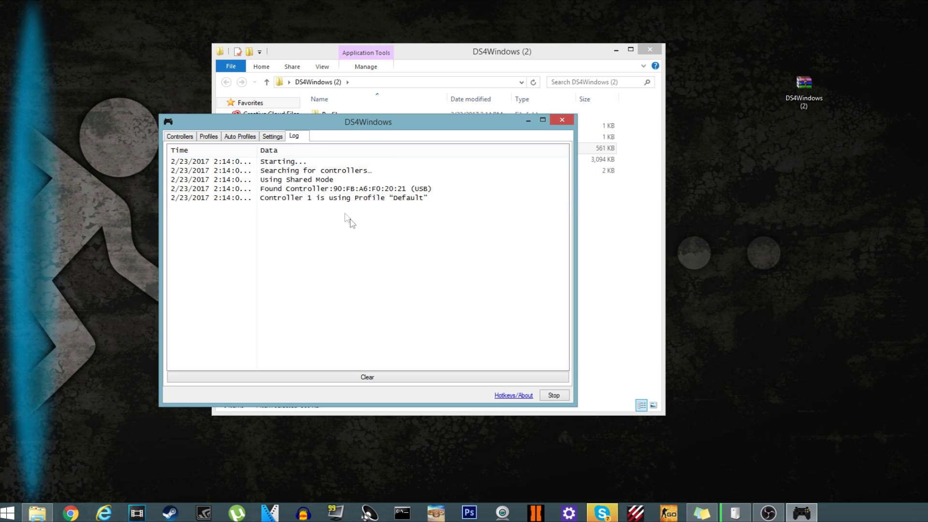
click(191, 139)
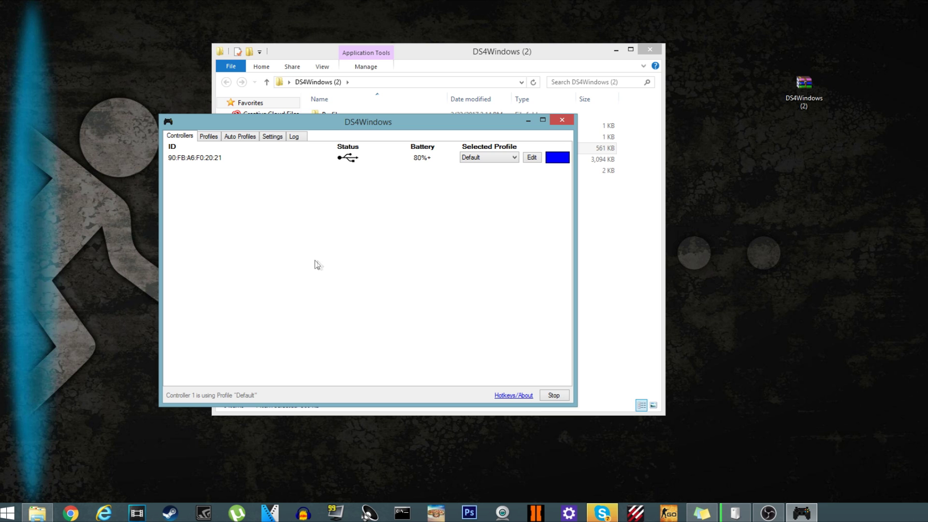
Open the Default profile editor and view its Special Actions and Controller Readings tabs
click(515, 158)
click(515, 159)
click(531, 158)
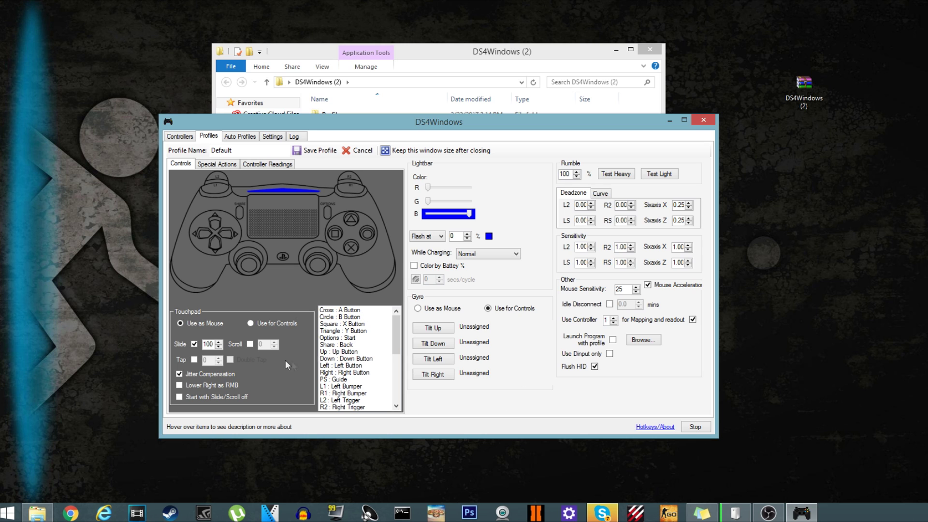
click(225, 164)
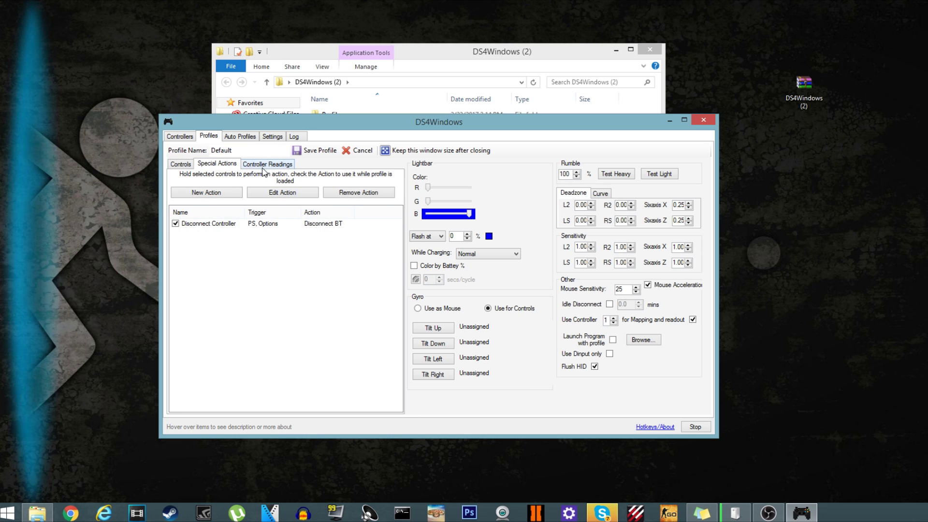
click(265, 165)
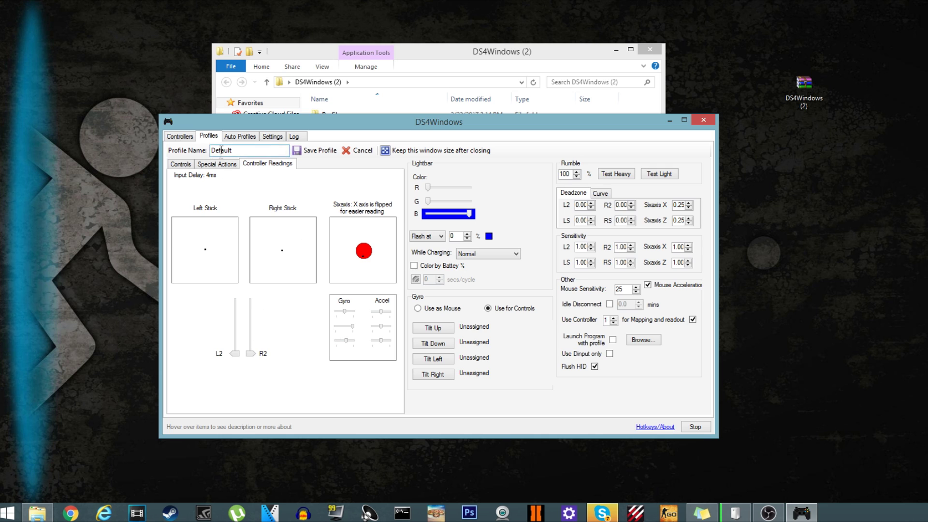
Back on the Controls tab, try adjusting the lightbar's blue and green sliders
click(182, 164)
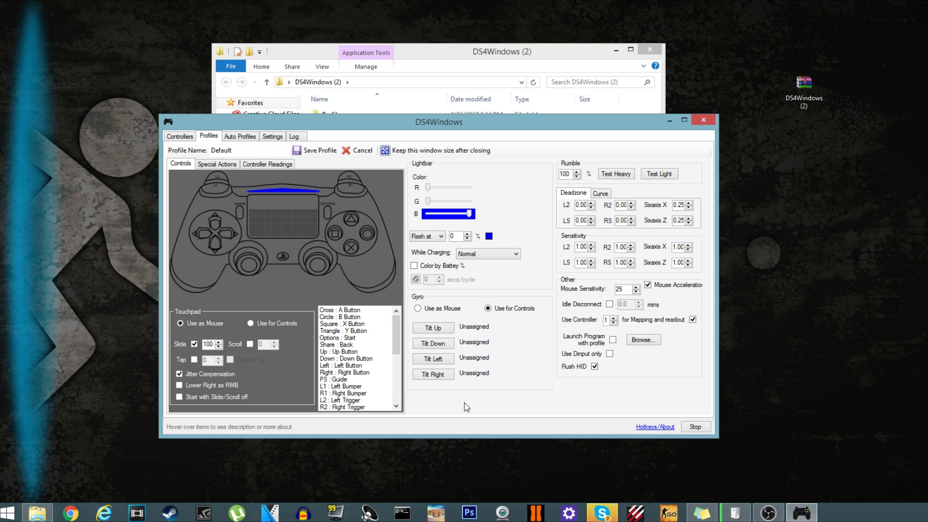
mouse_move(469, 214)
mouse_down()
mouse_move(409, 220)
mouse_move(471, 214)
mouse_up()
mouse_move(428, 201)
mouse_down()
mouse_move(483, 203)
mouse_move(428, 180)
mouse_move(510, 194)
mouse_move(419, 198)
mouse_up()
click(489, 236)
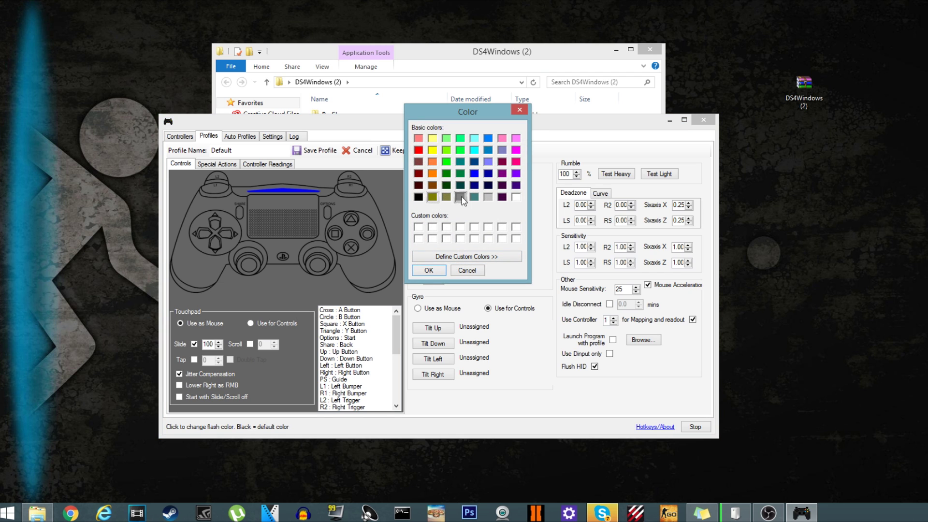
click(485, 196)
click(419, 150)
click(429, 271)
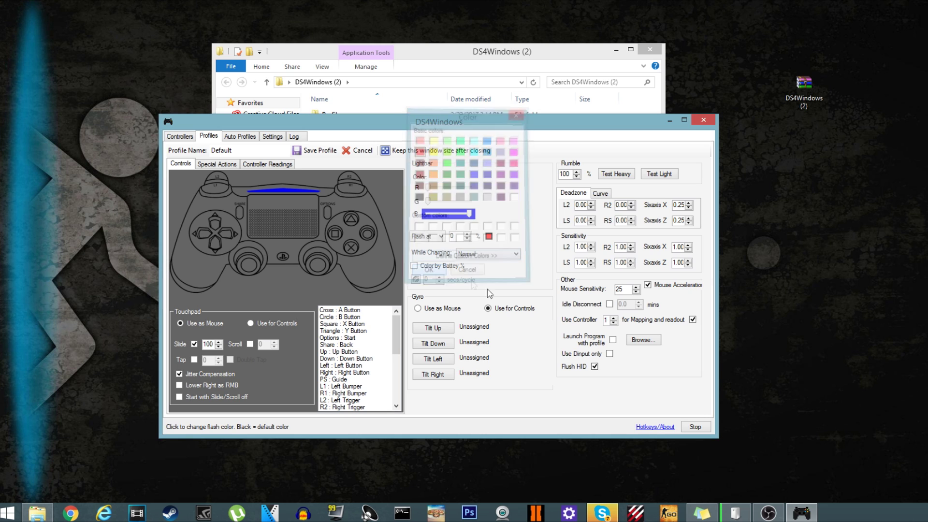
click(488, 236)
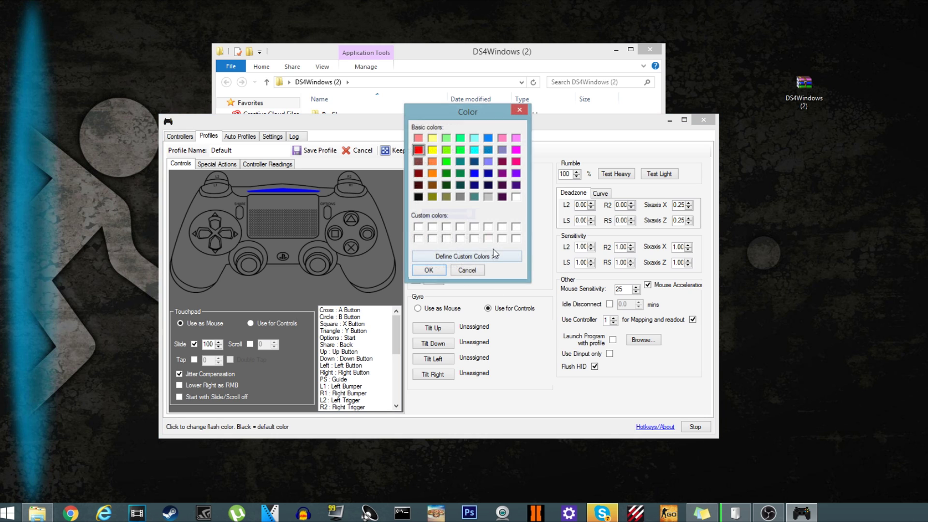
click(418, 198)
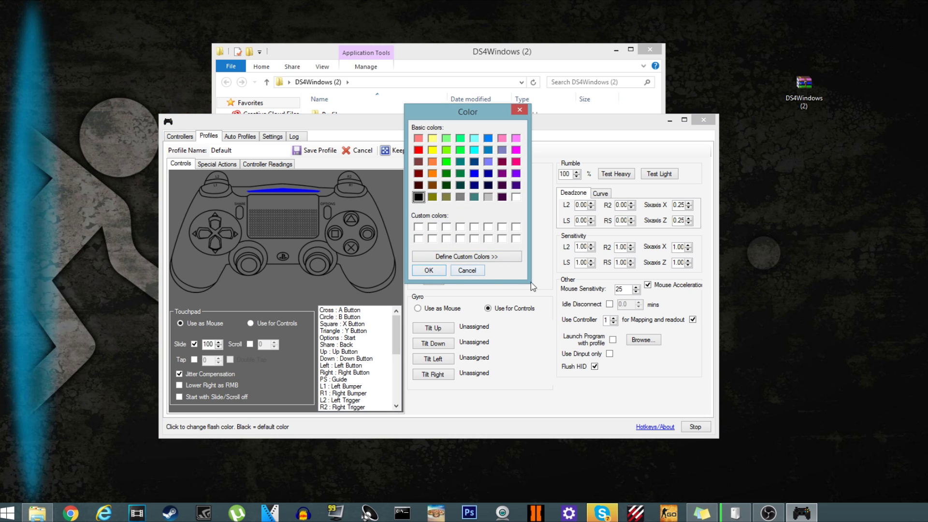
click(416, 271)
click(506, 254)
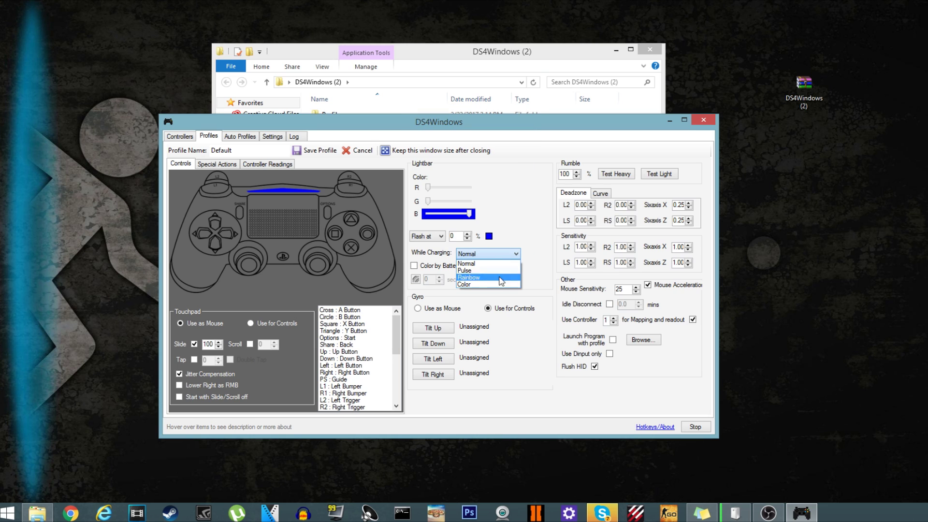
click(498, 264)
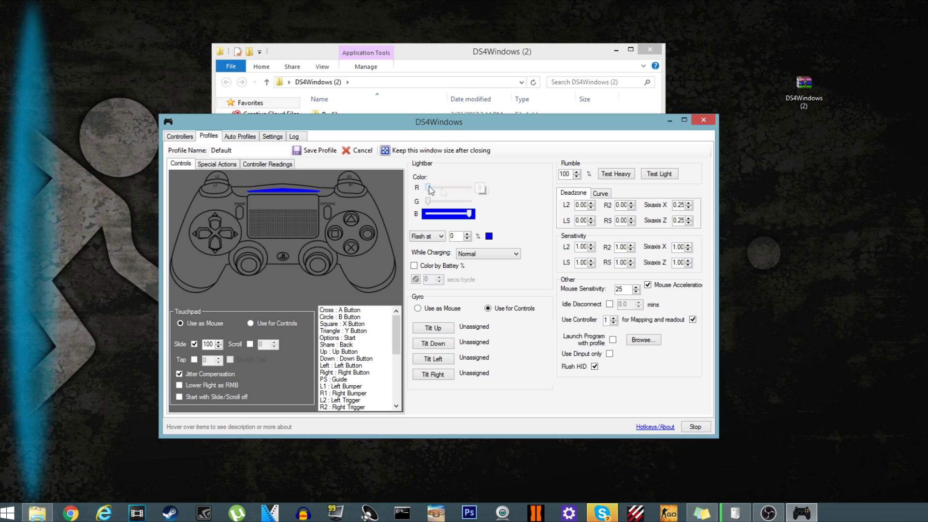
Raise Lightbar R to maximum for a pink lightbar, then briefly revisit the controller list
scroll(446, 190, up, 2)
scroll(447, 190, down, 2)
drag(429, 203, 476, 189)
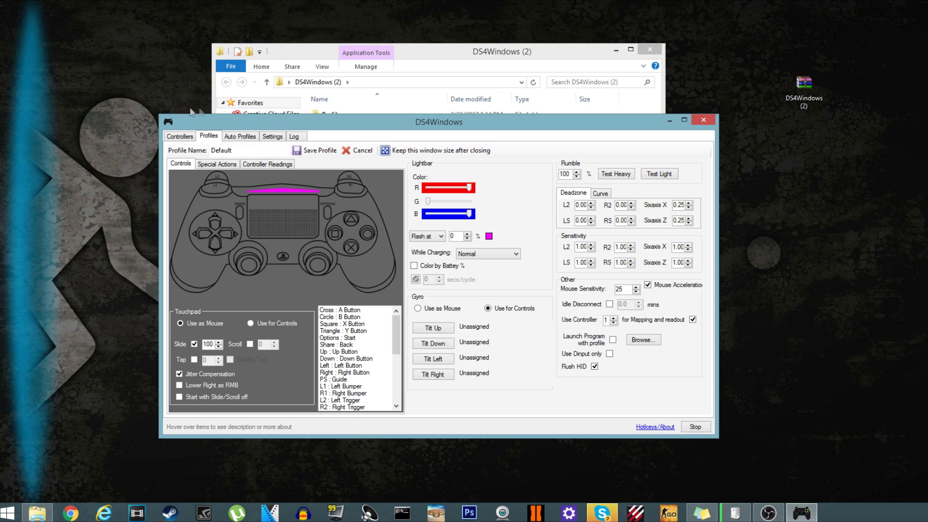
click(182, 136)
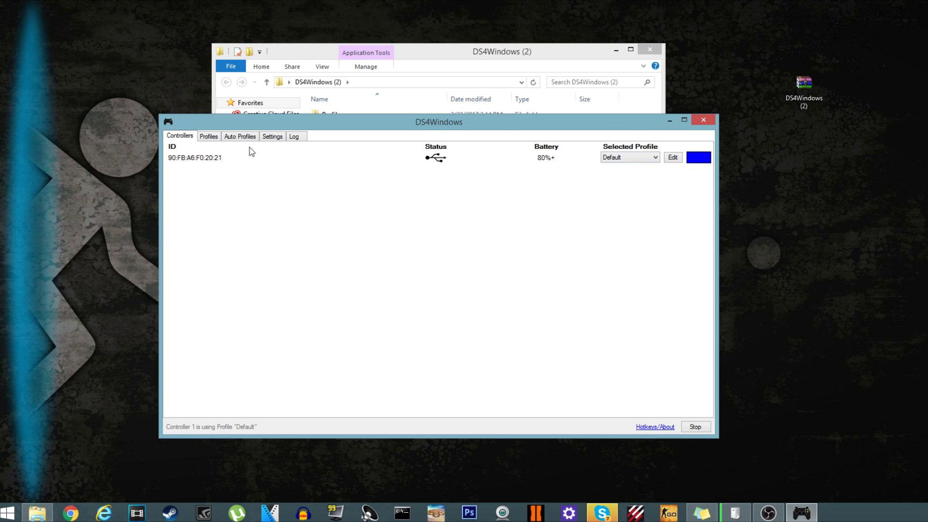
click(215, 138)
Save the Default profile's pink lightbar, select Default in Profiles, and return to Controllers
click(196, 138)
click(213, 136)
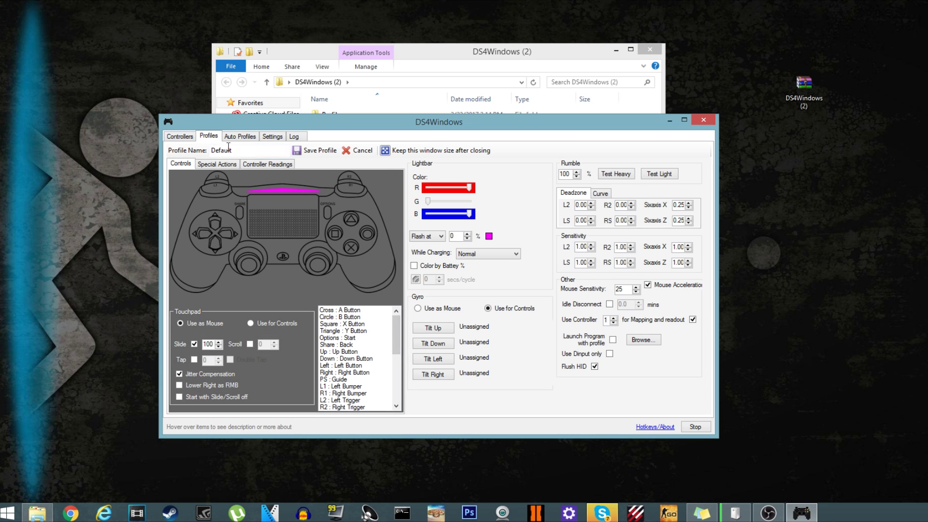
click(324, 152)
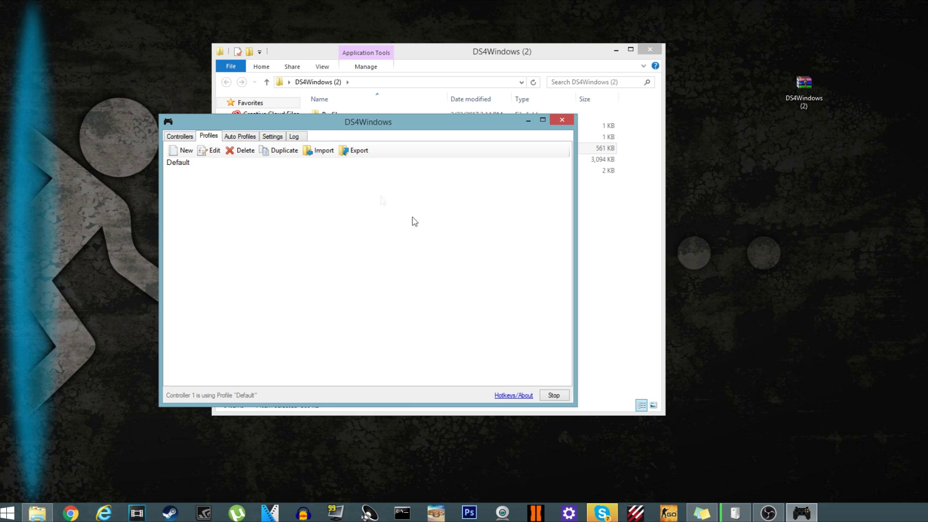
click(175, 138)
click(209, 140)
click(200, 164)
click(187, 140)
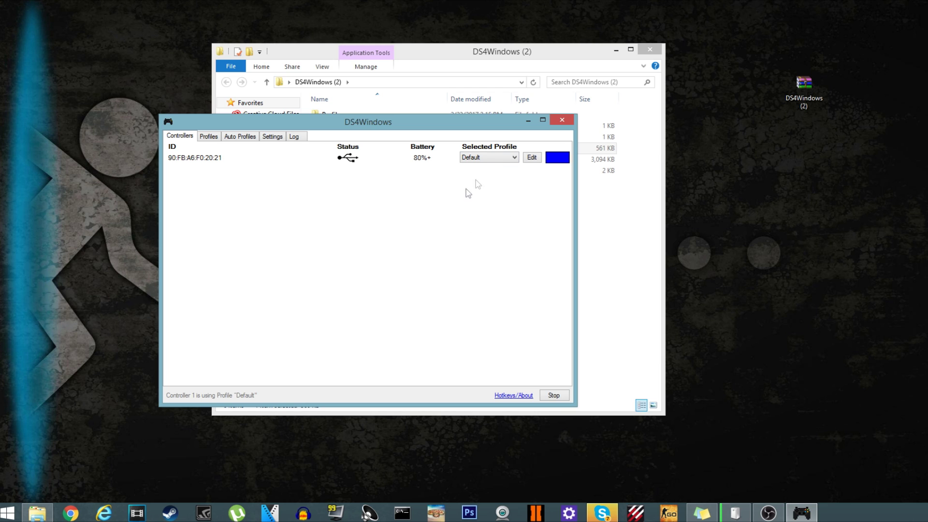
Exit DS4Windows to reveal the DS4Windows (2) folder with its Profiles folder and settings files
click(562, 120)
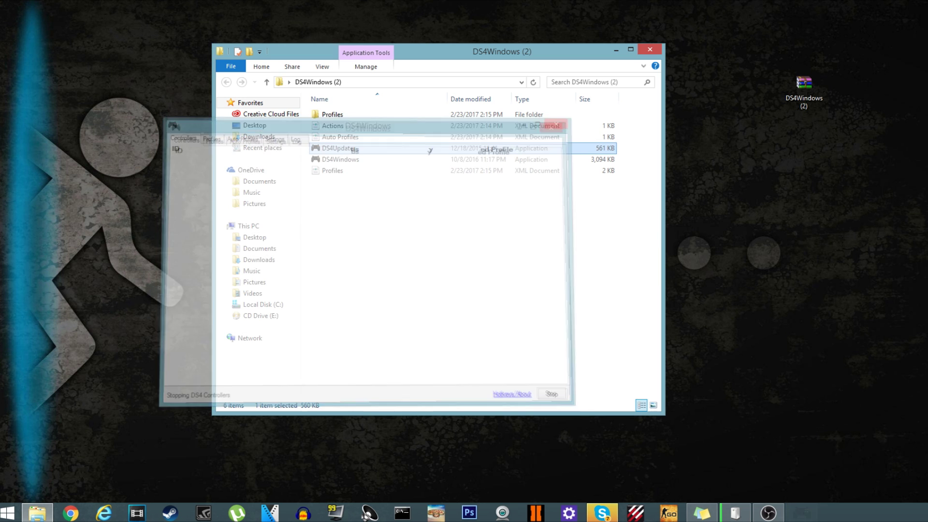